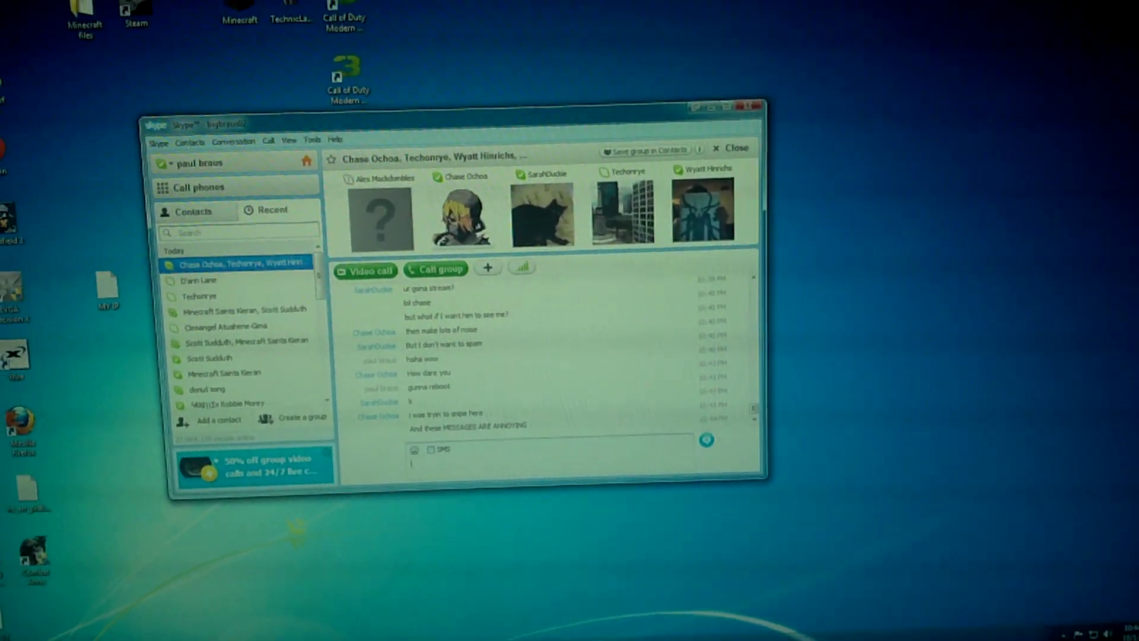
# - Check the Start menu power options, then close the Skype chat window
pyautogui.press('super')
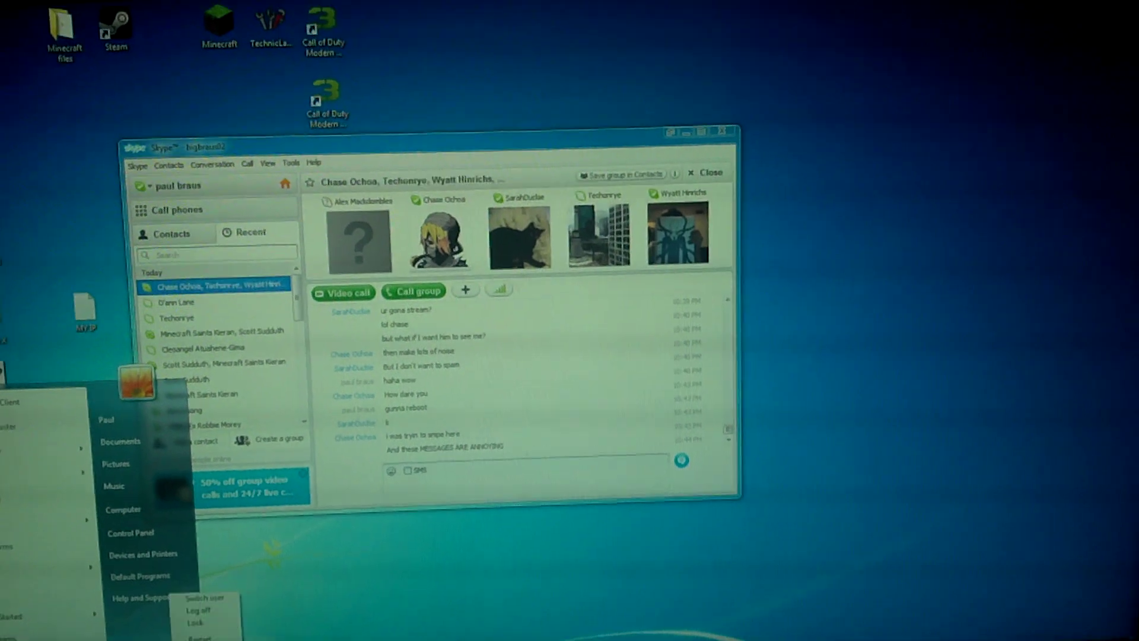
pyautogui.press('Escape')
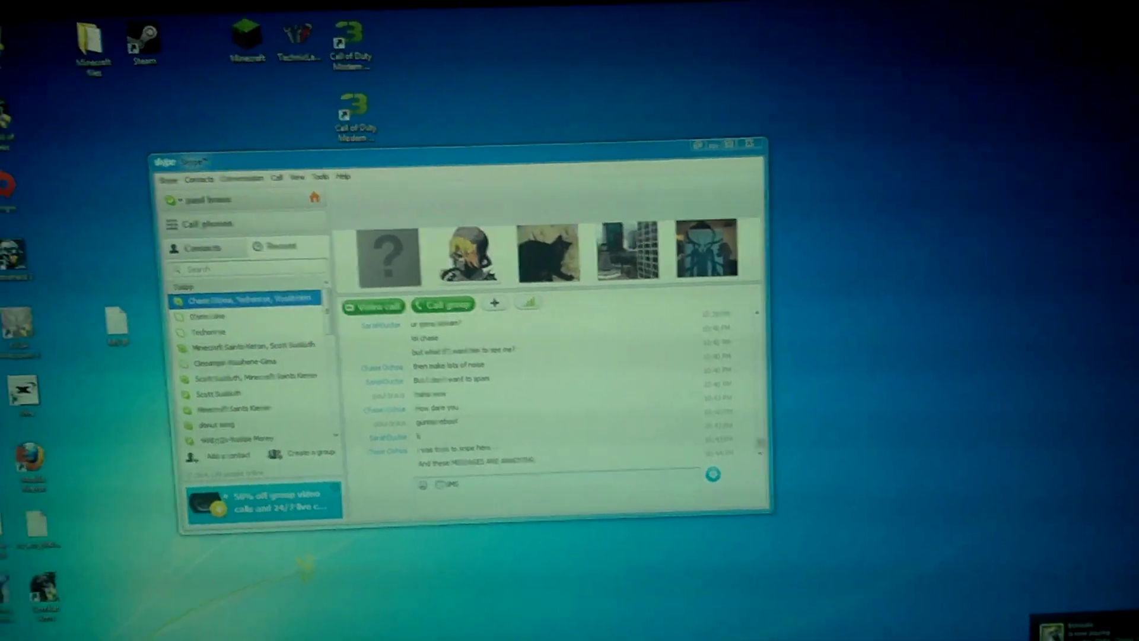
pyautogui.hotkey('alt', 'F4')
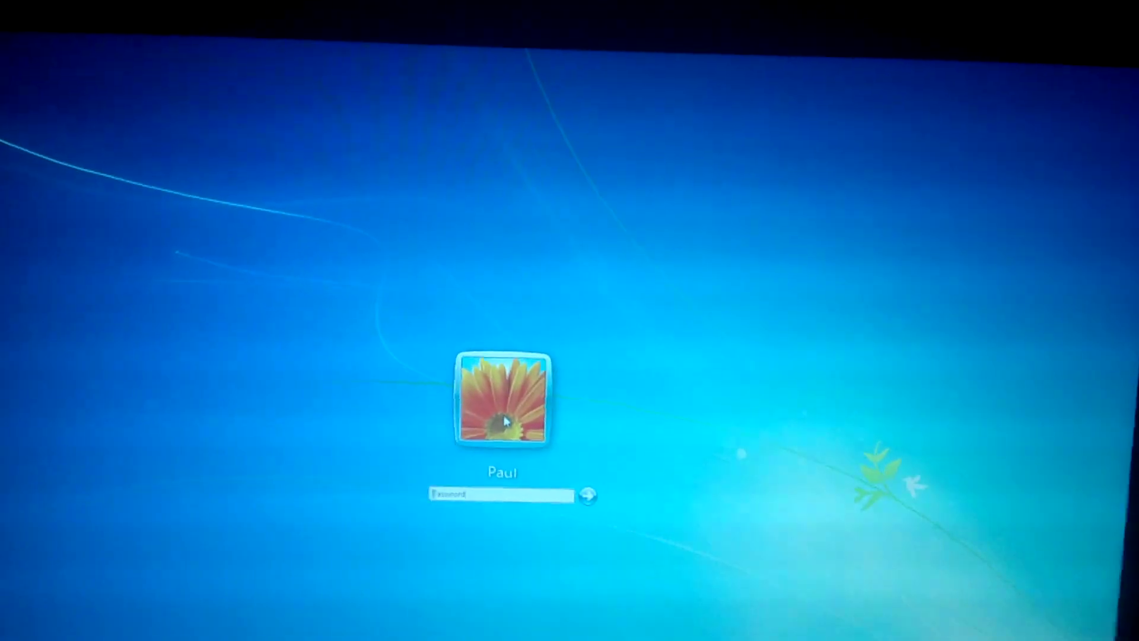
pyautogui.write('***')
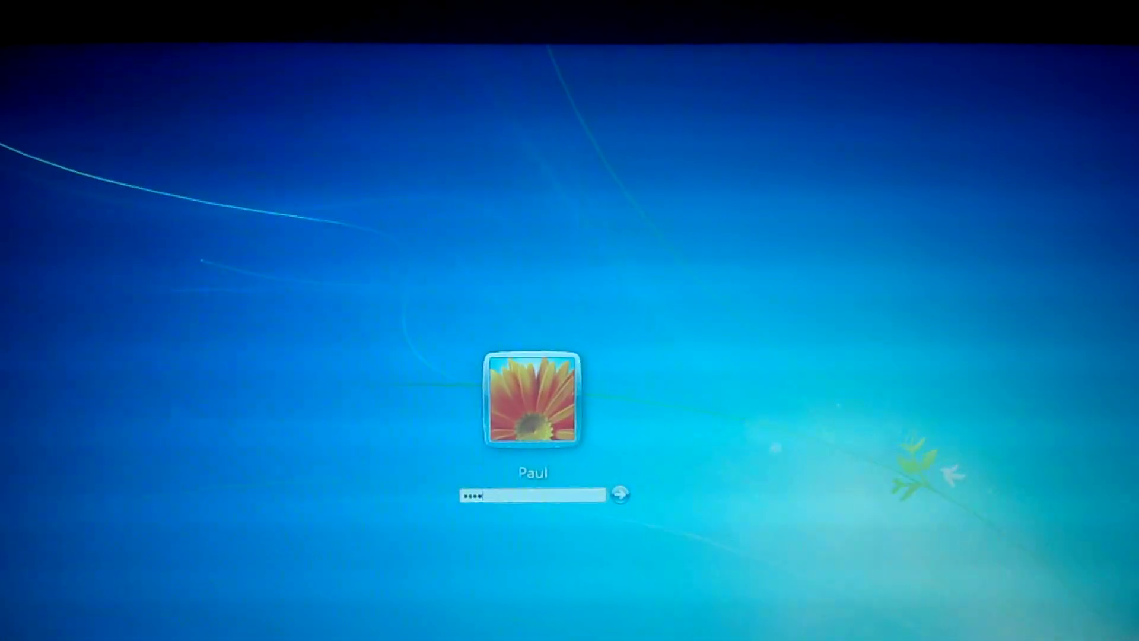
pyautogui.write('***')
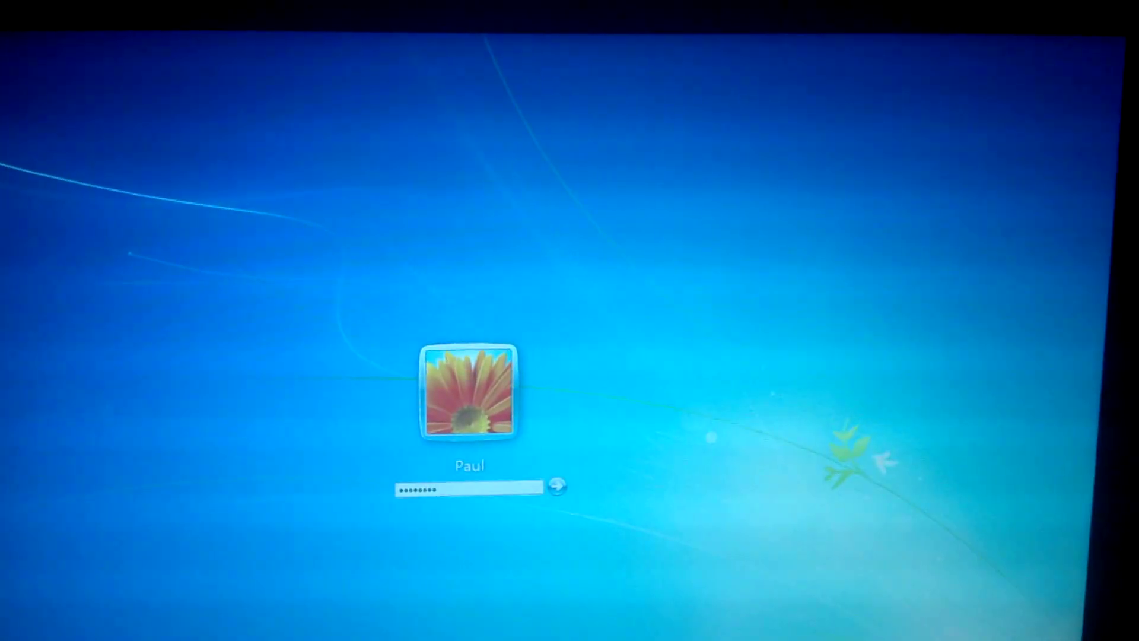
# - Submit the account password and sign in to the Windows 7 desktop
pyautogui.press('Return')
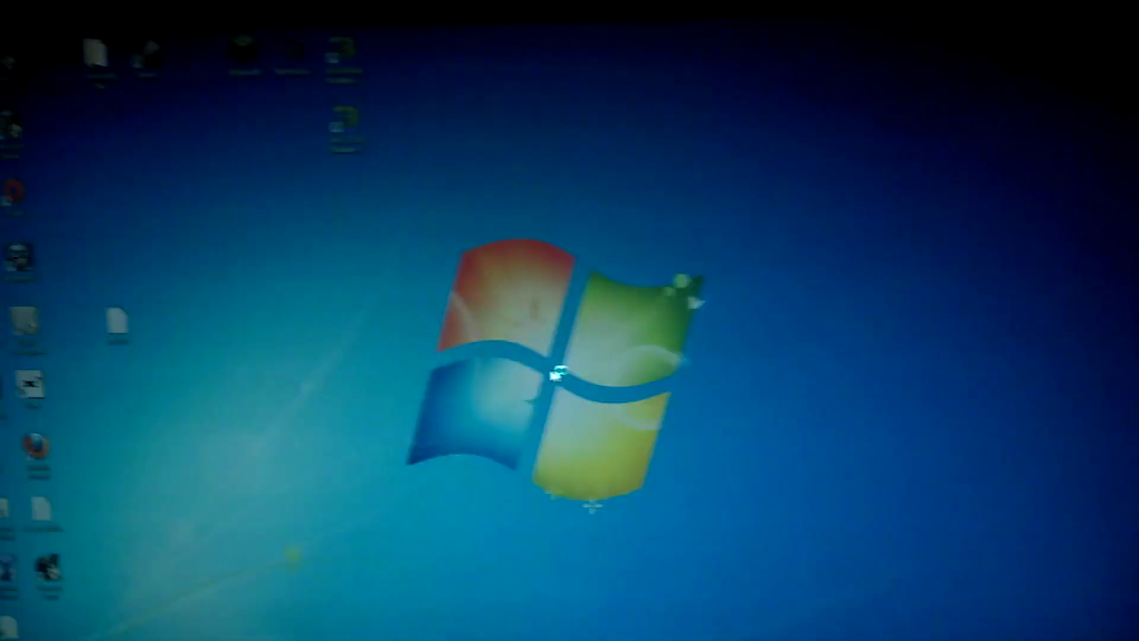